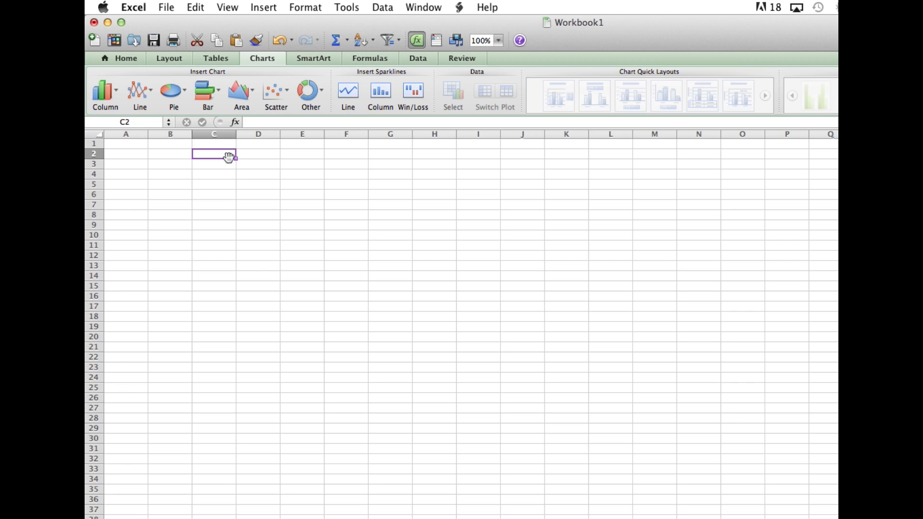
# Enter the values 1, 2 and 3 in cells D2 to D4.
pyautogui.click(258, 156)
pyautogui.write('1')
pyautogui.press('Return')
pyautogui.write('2')
pyautogui.press('Return')
pyautogui.write('3')
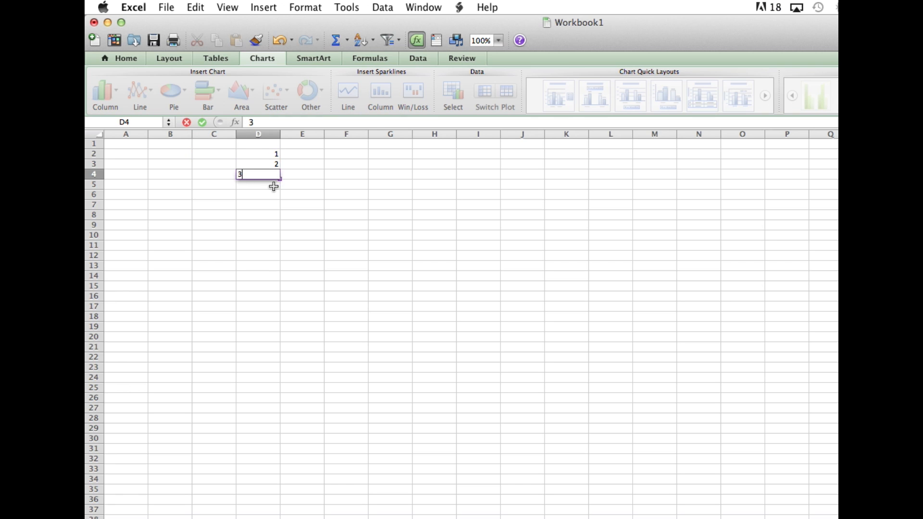
pyautogui.press('Return')
# Extend the number series in D2:D4 down column D through row 32, ending at 31.
pyautogui.click(268, 156)
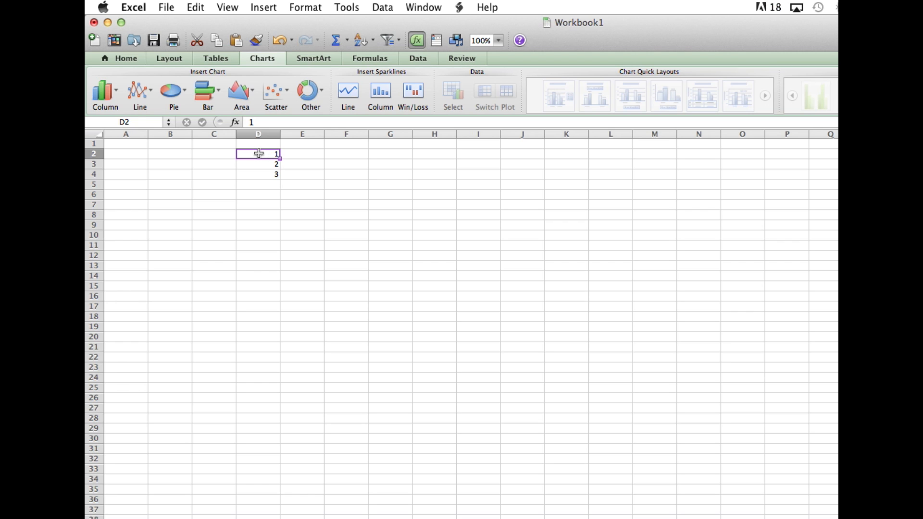
pyautogui.moveTo(258, 154); pyautogui.dragTo(275, 175)
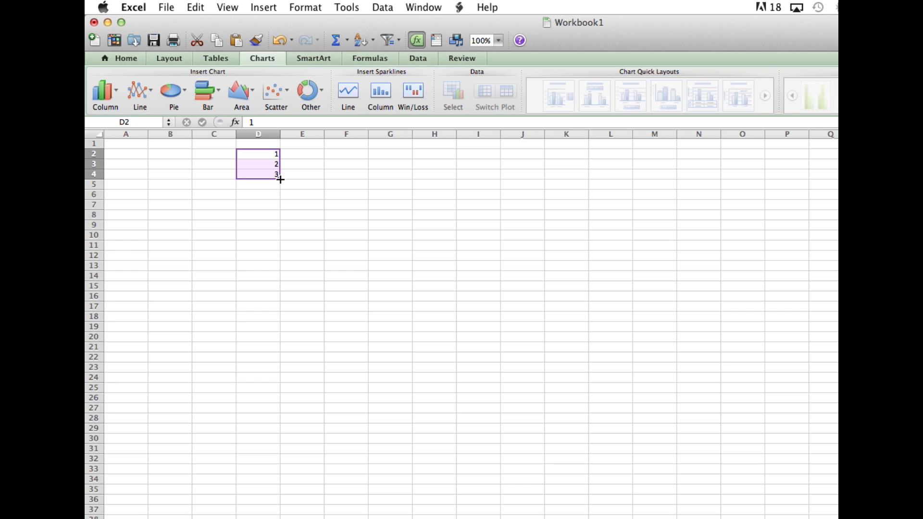
pyautogui.moveTo(280, 179); pyautogui.dragTo(270, 468)
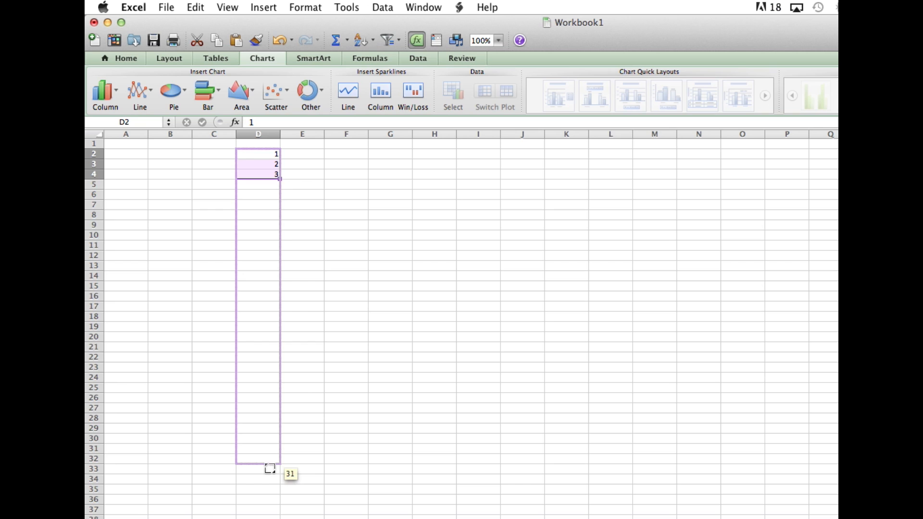
pyautogui.moveTo(269, 468); pyautogui.dragTo(270, 469)
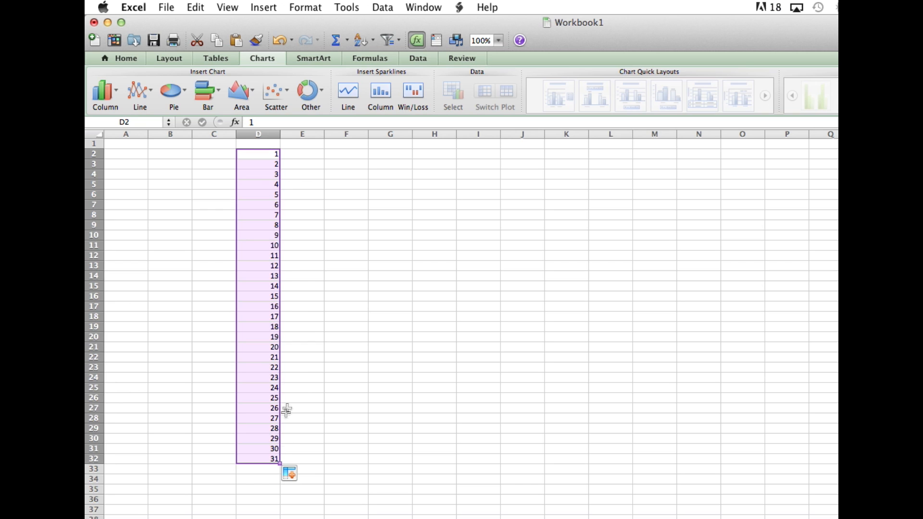
# Format the filled cells D2:D32 as dates with the 14-Mar type.
pyautogui.rightClick(255, 184)
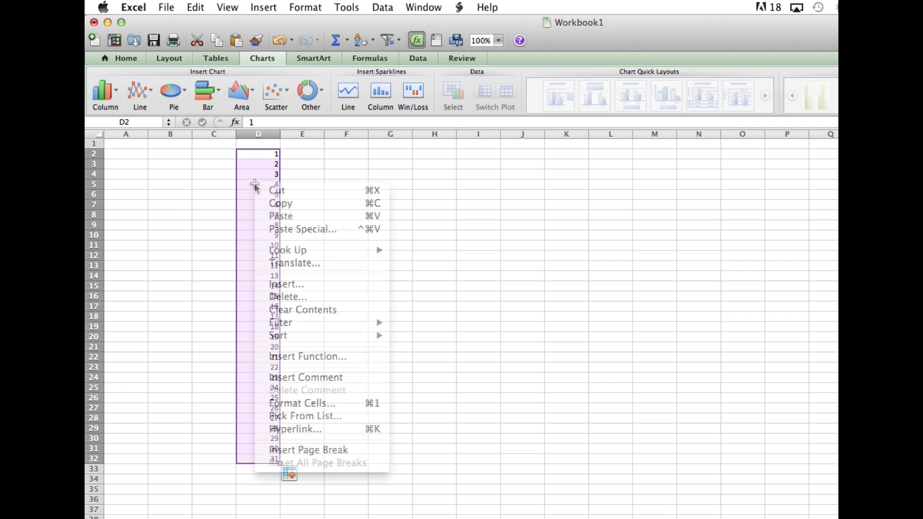
pyautogui.click(347, 402)
pyautogui.moveTo(378, 194); pyautogui.dragTo(568, 125)
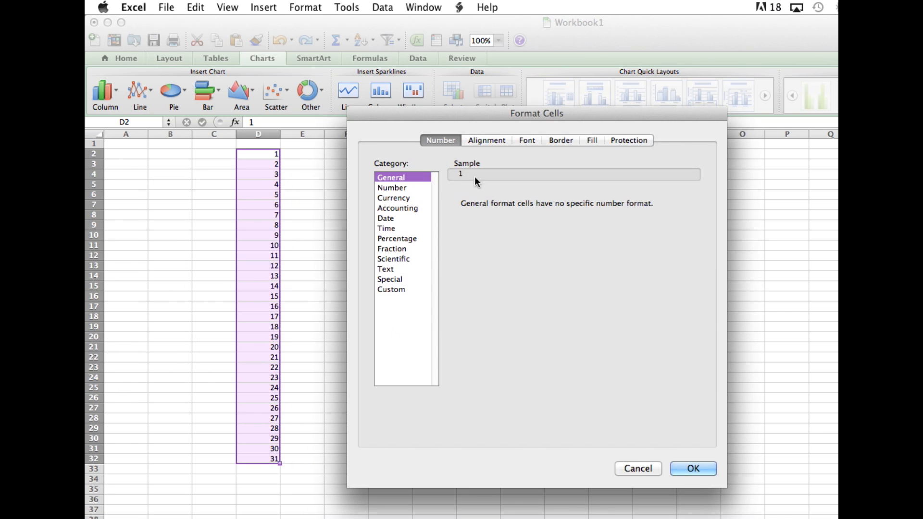
pyautogui.click(410, 219)
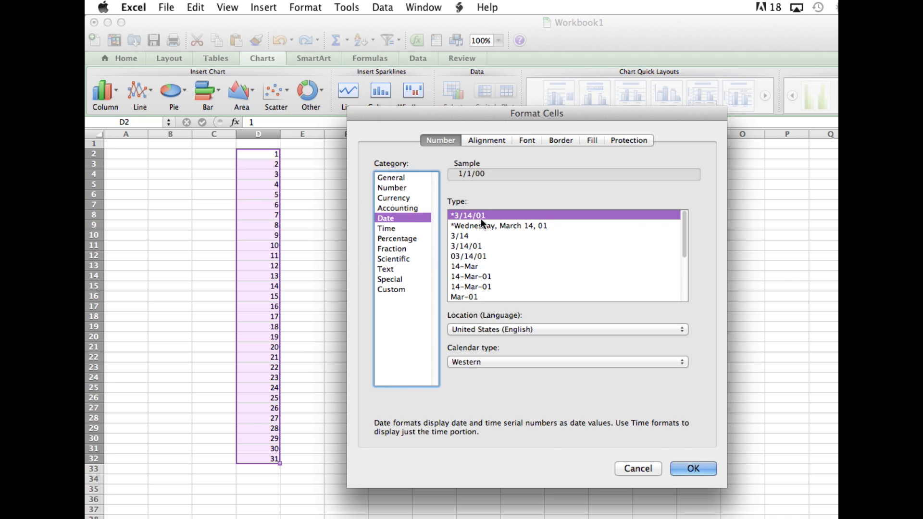
pyautogui.click(483, 266)
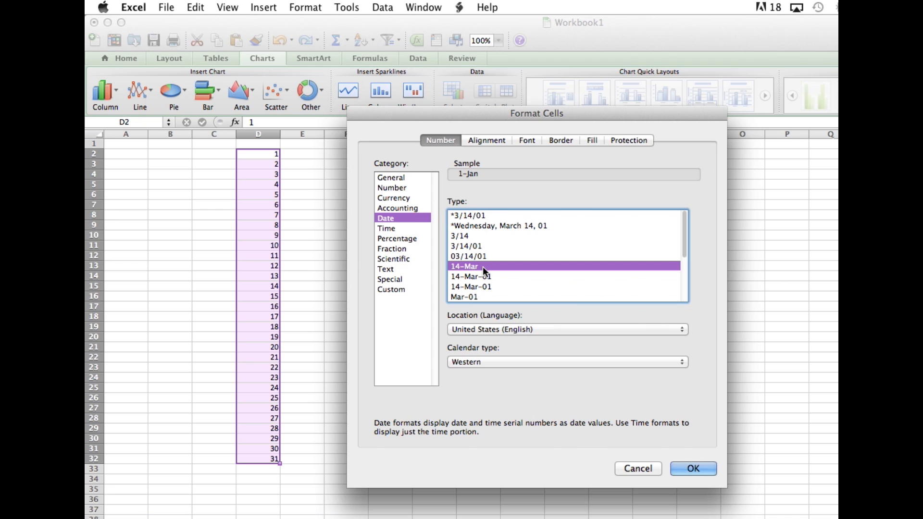
pyautogui.click(693, 469)
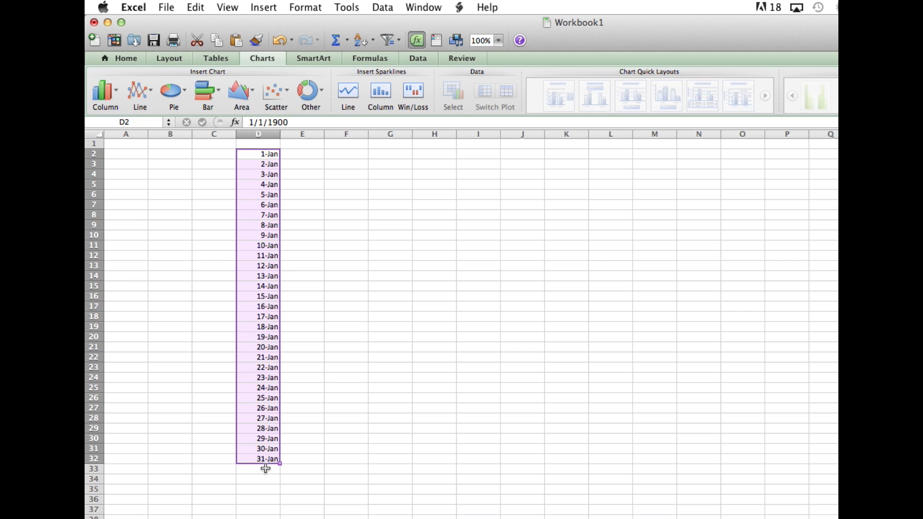
# Set D2 to 10/1/2016 and fill the dates down to D32 so column D runs from 1-Oct to 31-Oct.
pyautogui.doubleClick(268, 154)
pyautogui.doubleClick(267, 153)
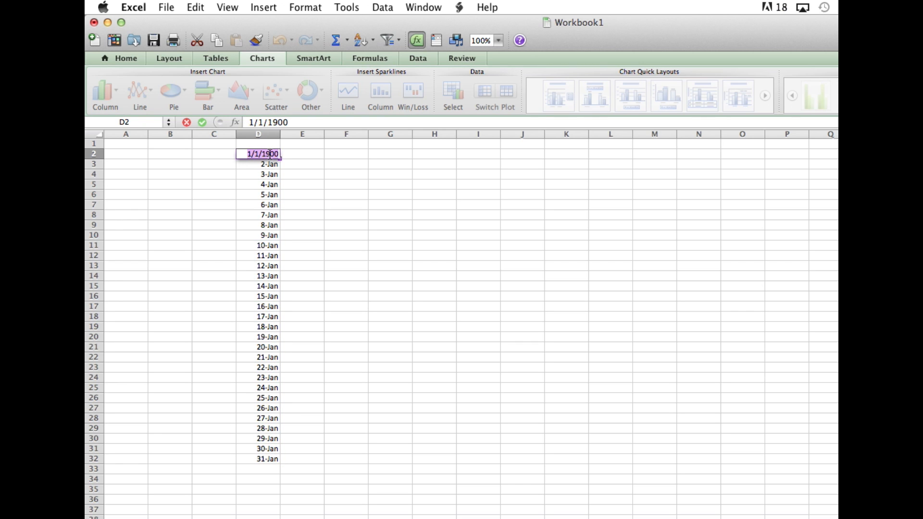
pyautogui.write('10')
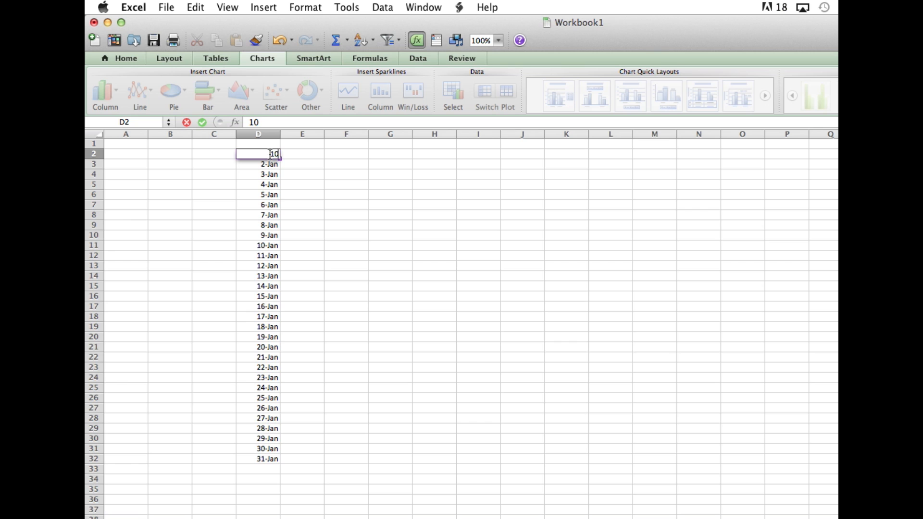
pyautogui.write('/1/2016')
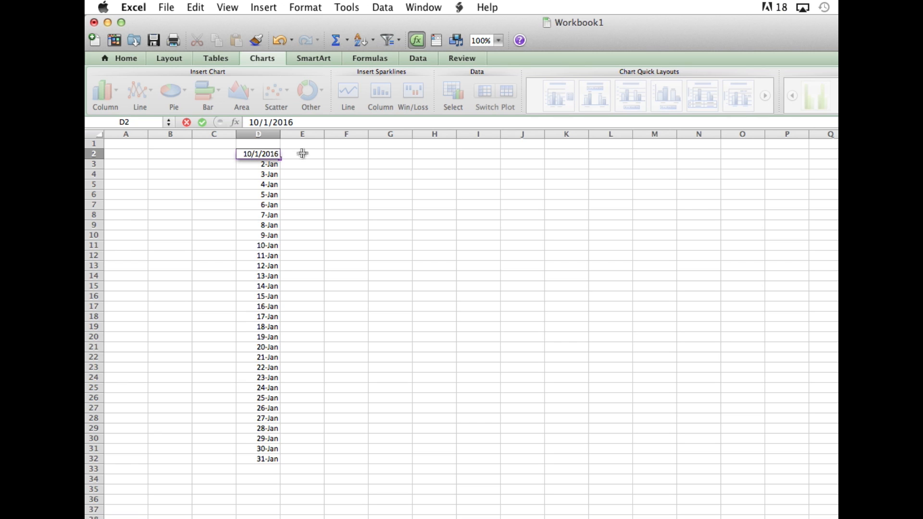
pyautogui.click(275, 165)
pyautogui.click(269, 154)
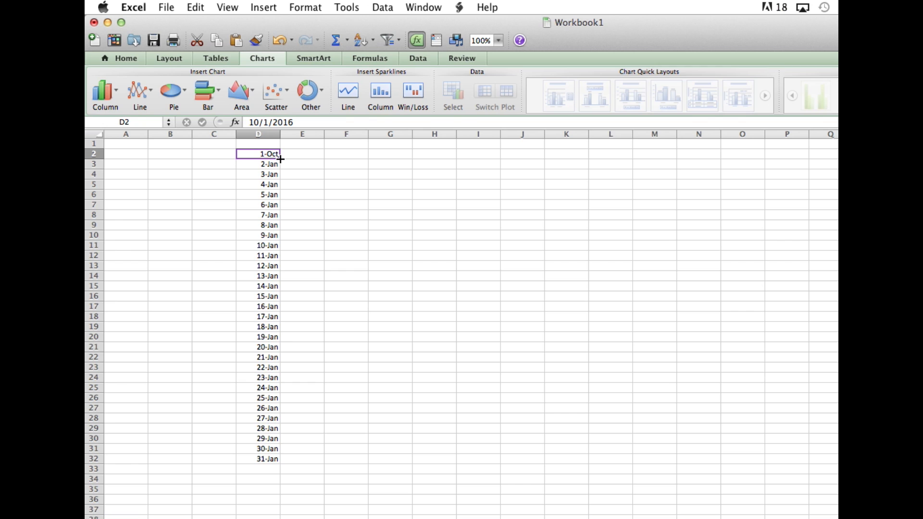
pyautogui.moveTo(280, 159)
pyautogui.mouseDown()
pyautogui.moveTo(269, 168)
pyautogui.moveTo(273, 462)
pyautogui.mouseUp()
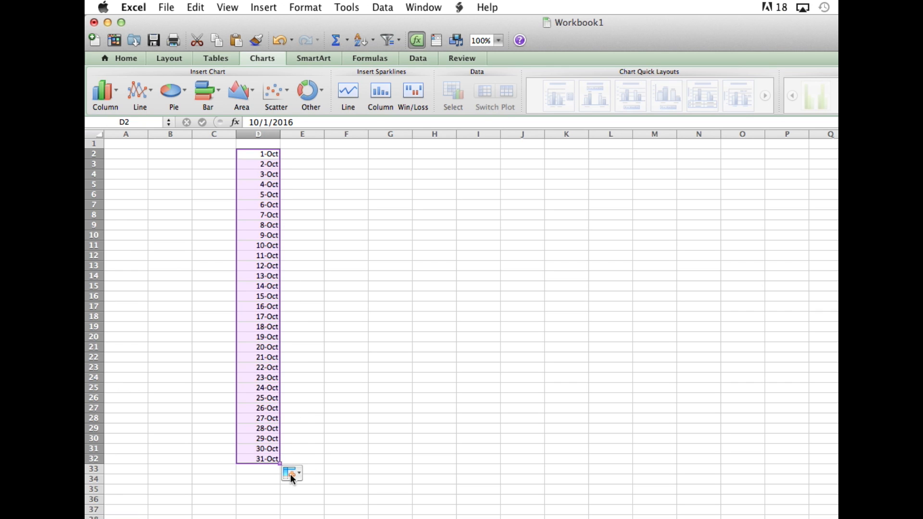
# Enter the column headings "2015 October" in E1 and "2016 October" in F1.
pyautogui.doubleClick(303, 144)
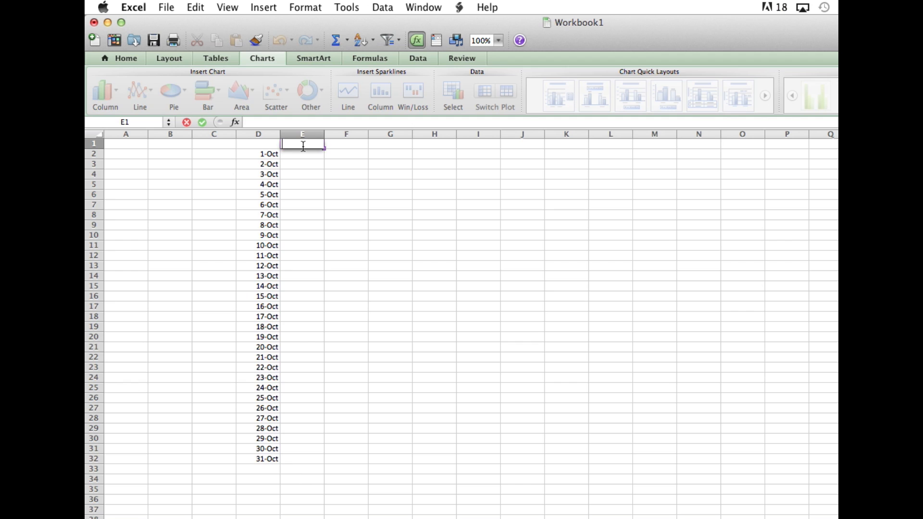
pyautogui.write('2015 October')
pyautogui.click(335, 153)
pyautogui.doubleClick(345, 144)
pyautogui.write('2016 Oct')
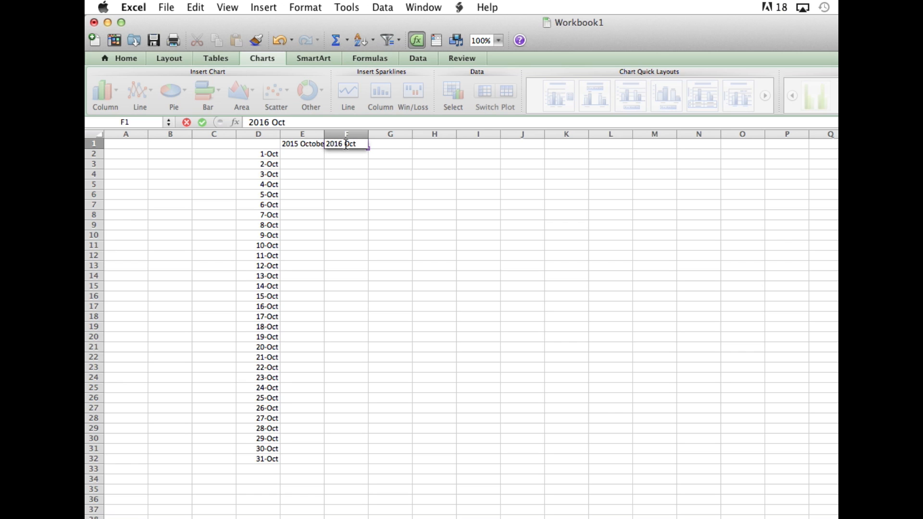
pyautogui.write('ober')
# Enter 1, 2 and 3 in cells E2 to E4 below the 2015 October heading.
pyautogui.click(307, 154)
pyautogui.write('1')
pyautogui.press('Return')
pyautogui.write('2')
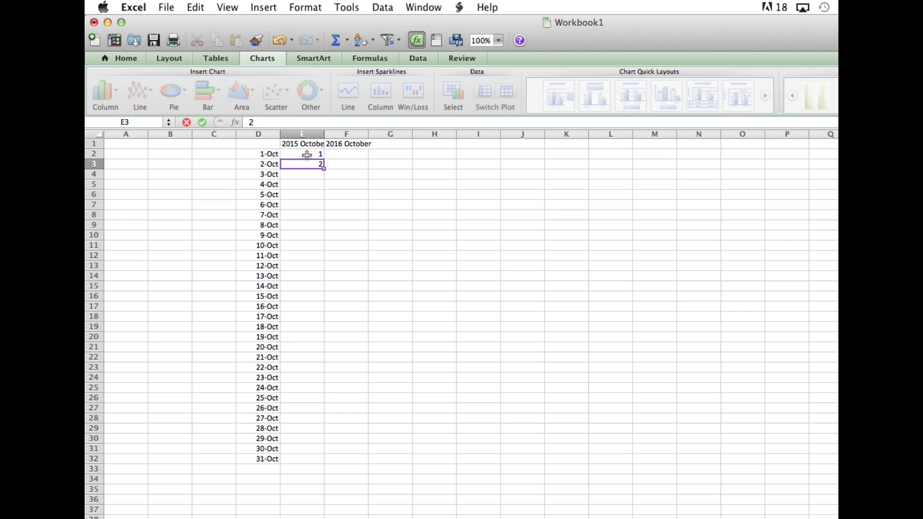
pyautogui.press('Return')
pyautogui.write('3')
pyautogui.press('Return')
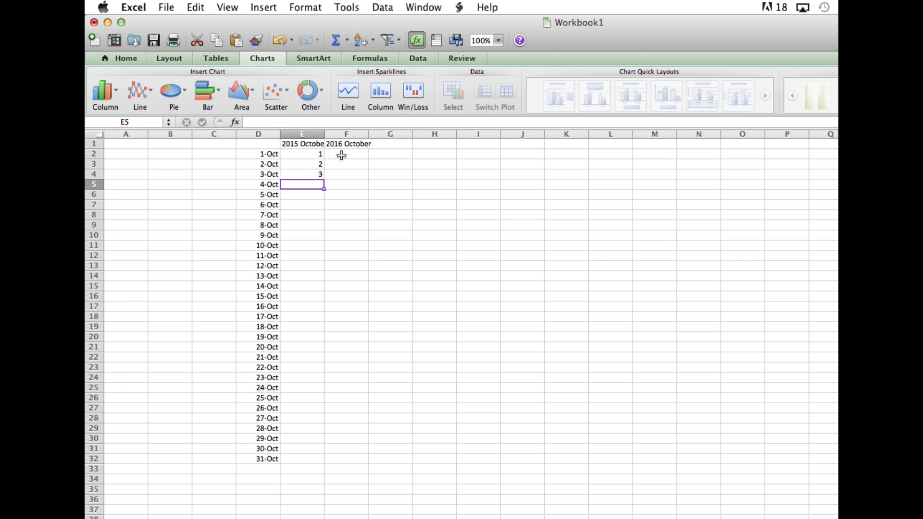
# Enter 31, 30 and 29 in cells F2 to F4 below the 2016 October heading.
pyautogui.click(357, 155)
pyautogui.write('3')
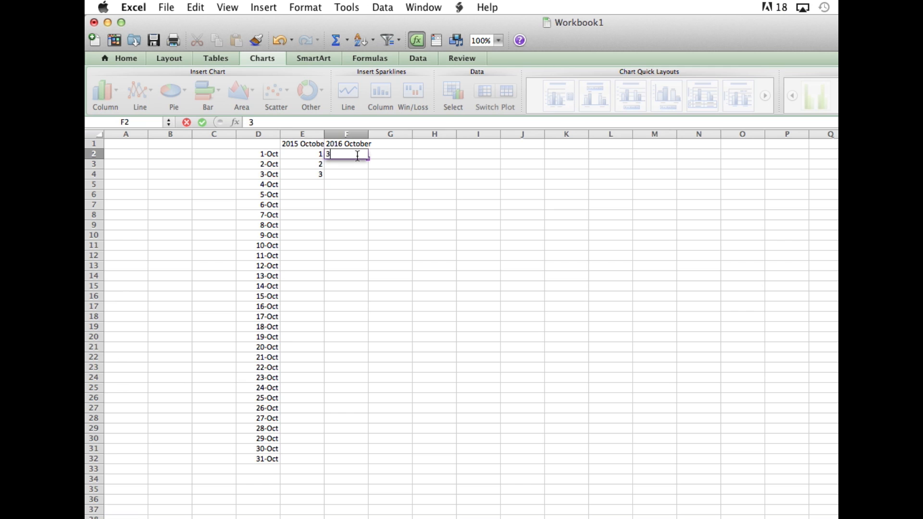
pyautogui.write('1')
pyautogui.press('Return')
pyautogui.write('30')
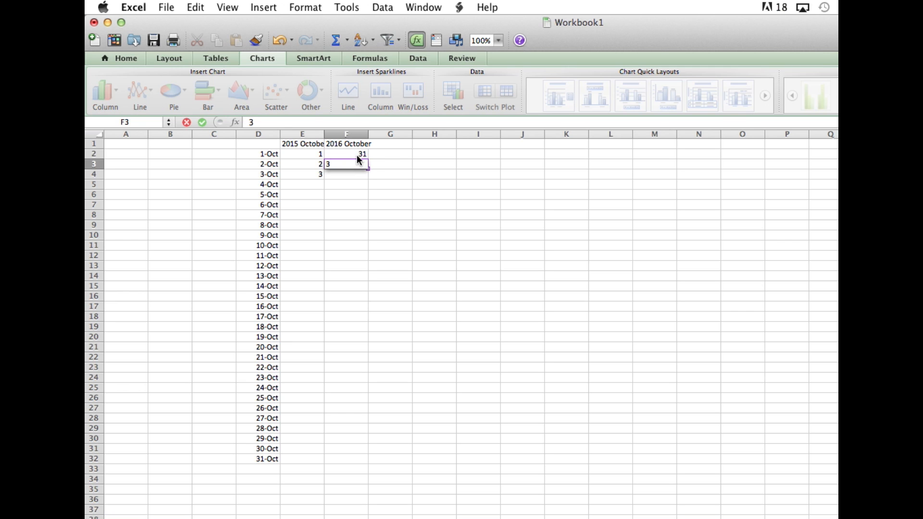
pyautogui.press('Return')
pyautogui.write('29')
pyautogui.press('Return')
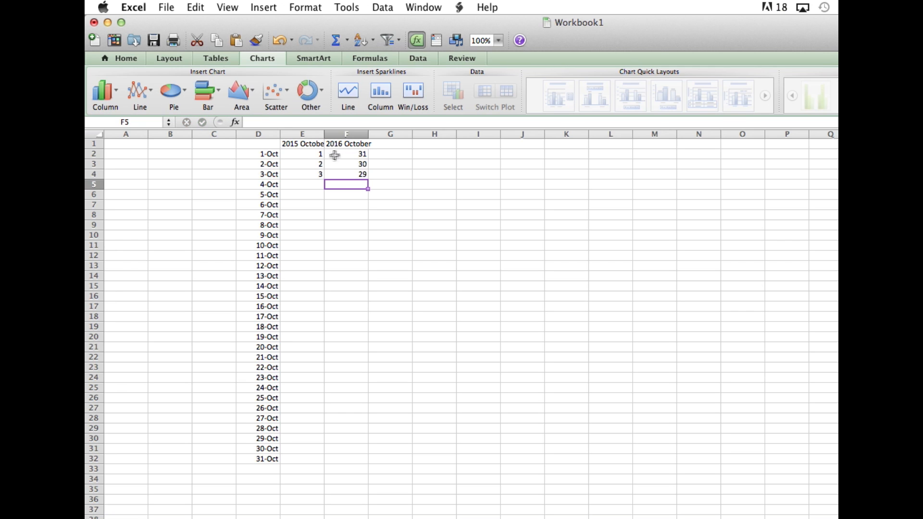
# Extend the ascending series in E2:E4 down to E32, ending at 31.
pyautogui.click(320, 154)
pyautogui.hotkey('shift', 'Down')
pyautogui.hotkey('shift', 'Down')
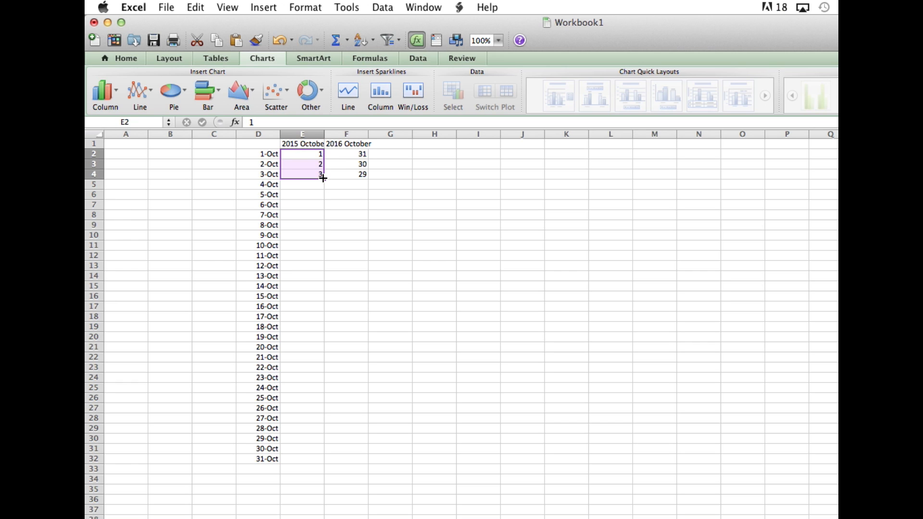
pyautogui.moveTo(323, 179); pyautogui.dragTo(308, 461)
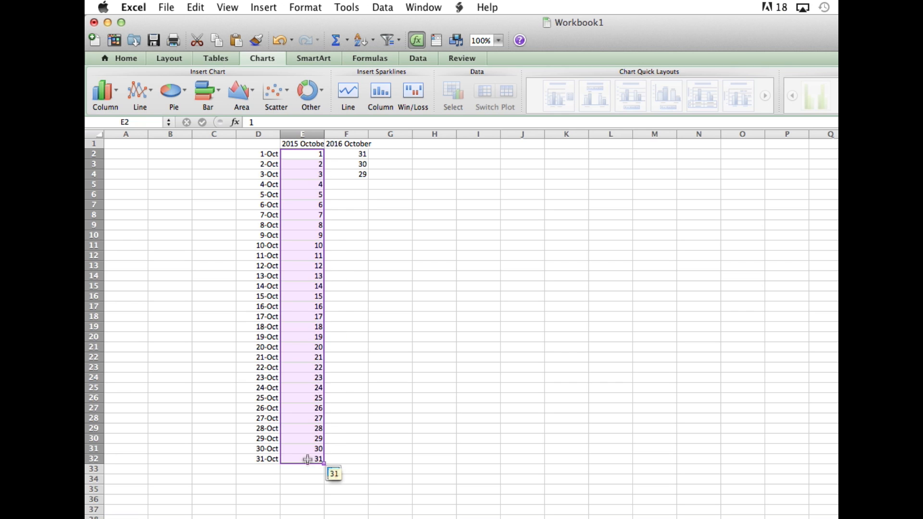
# Extend the descending series in column F from F2:F4 down to F32, ending at 1.
pyautogui.click(361, 155)
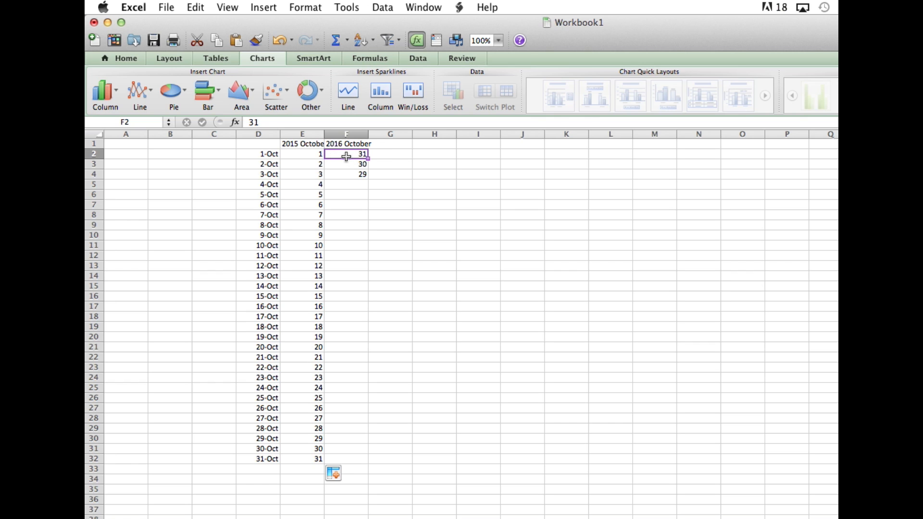
pyautogui.moveTo(347, 157); pyautogui.dragTo(360, 461)
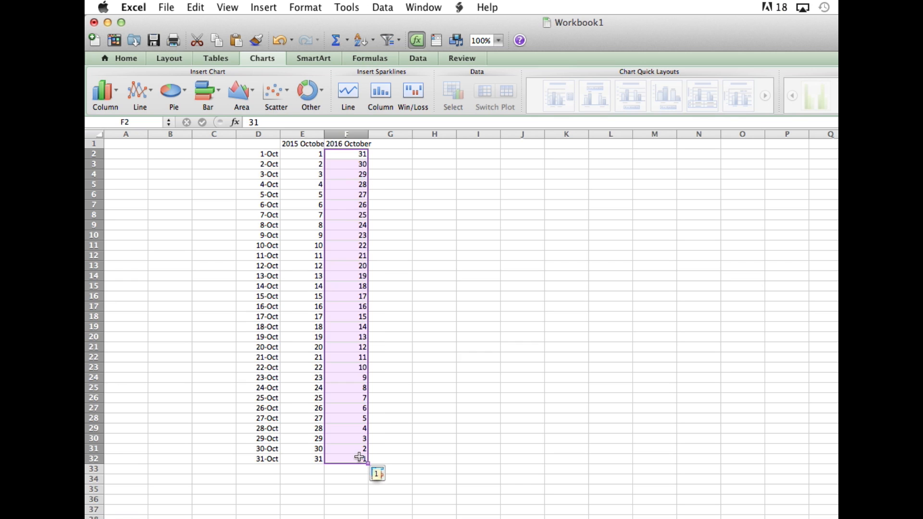
pyautogui.click(396, 408)
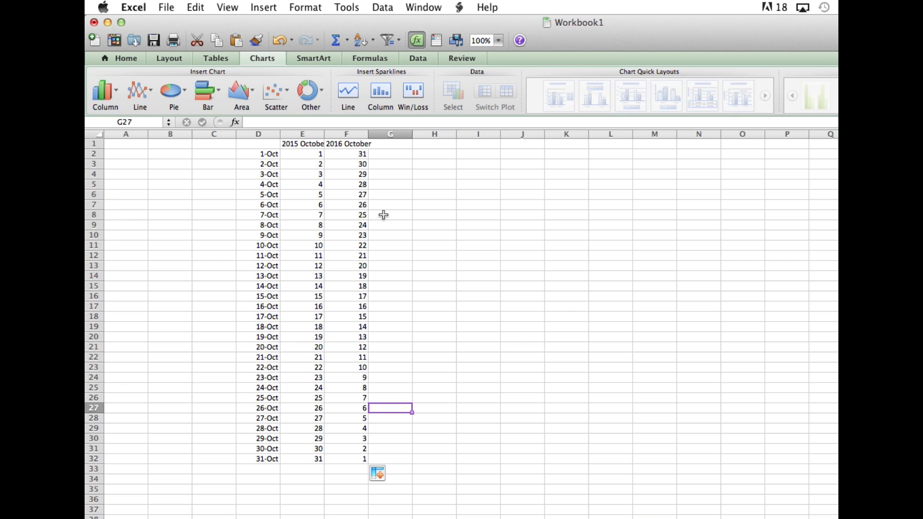
# Clear cell D1 and select the range D1:F32 covering the dates, headings and both data columns.
pyautogui.click(267, 146)
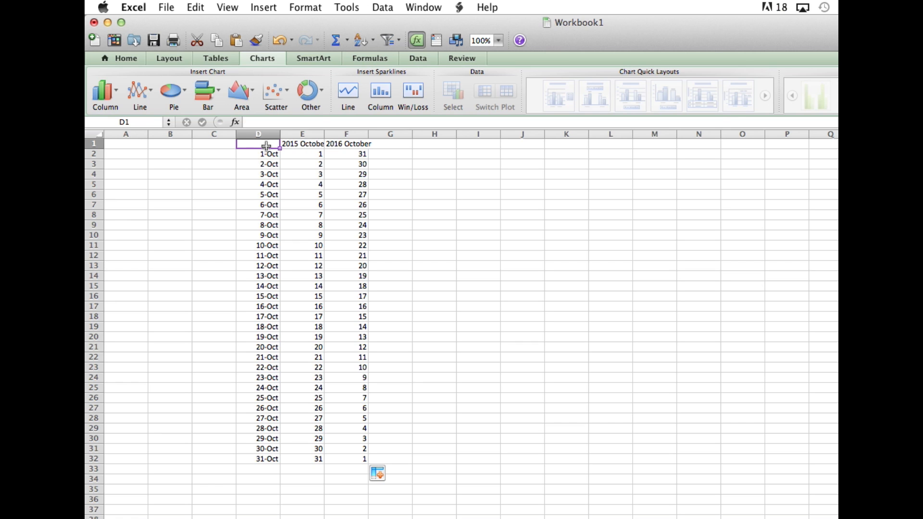
pyautogui.press('Delete')
pyautogui.moveTo(267, 144); pyautogui.dragTo(344, 460)
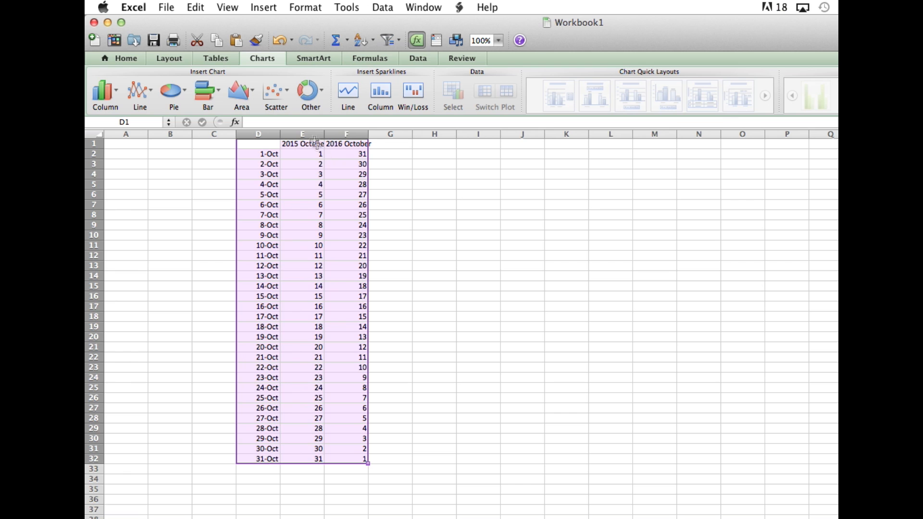
pyautogui.click(132, 56)
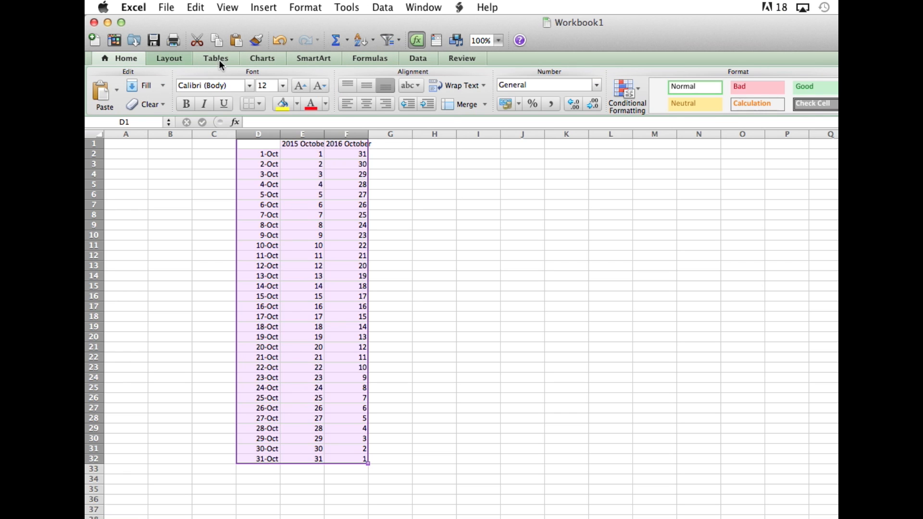
pyautogui.click(262, 58)
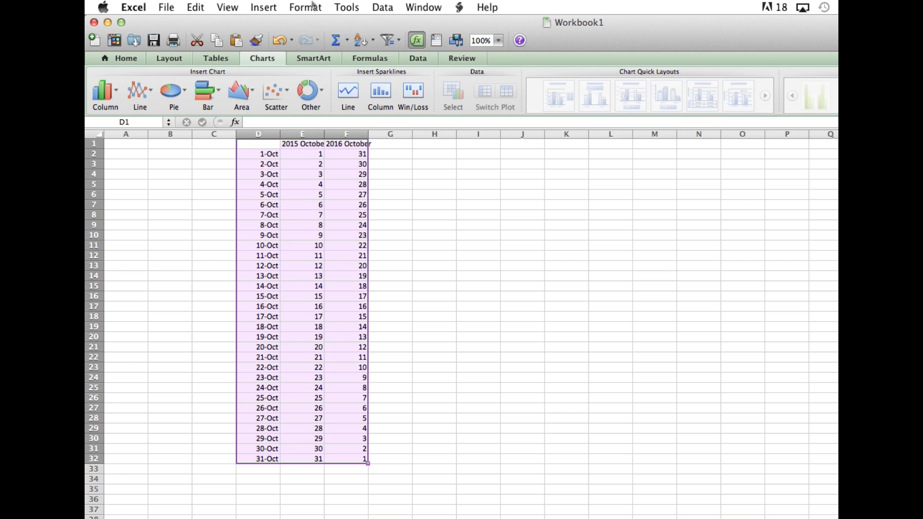
pyautogui.click(275, 7)
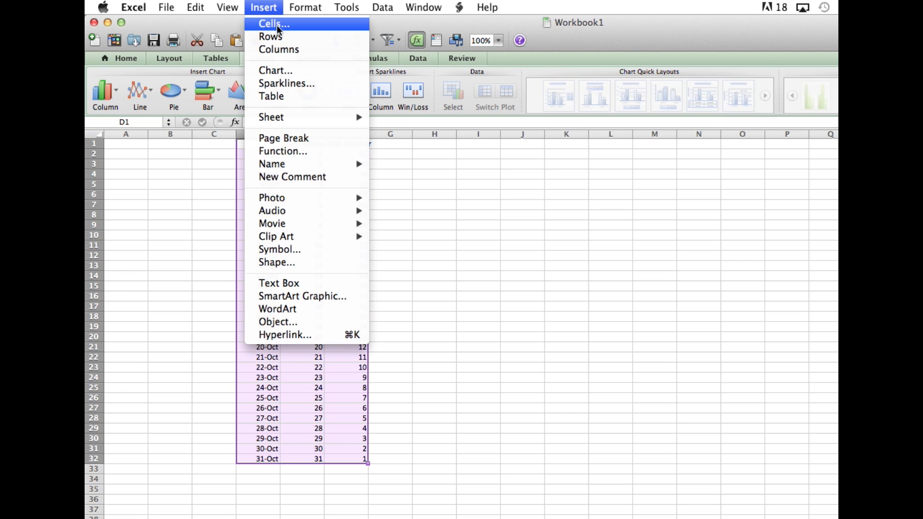
pyautogui.click(311, 71)
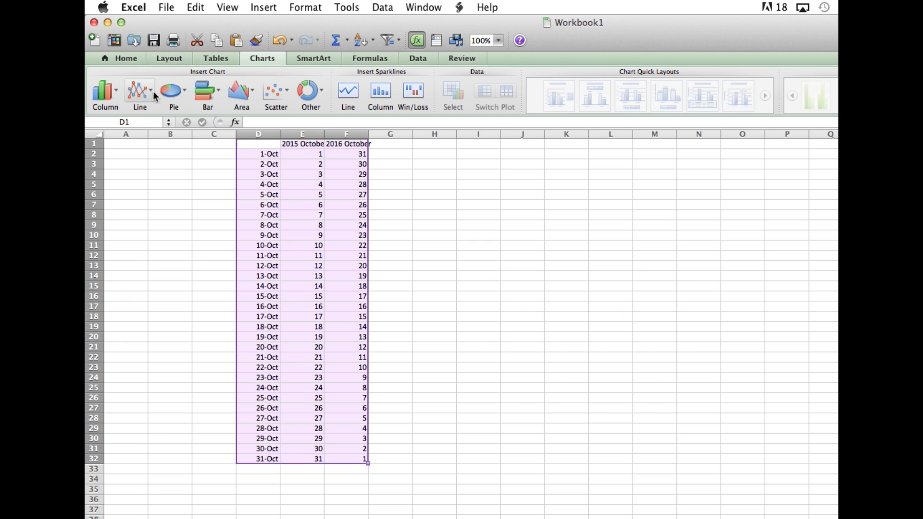
pyautogui.click(265, 56)
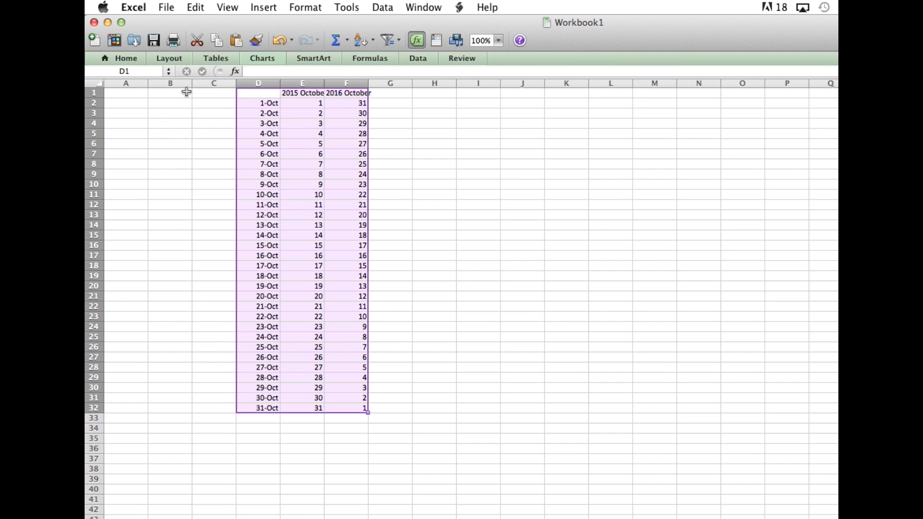
pyautogui.click(264, 58)
# Insert a plain 2-D line chart from the selected data and move it beside the table, over about H7:M21.
pyautogui.click(149, 91)
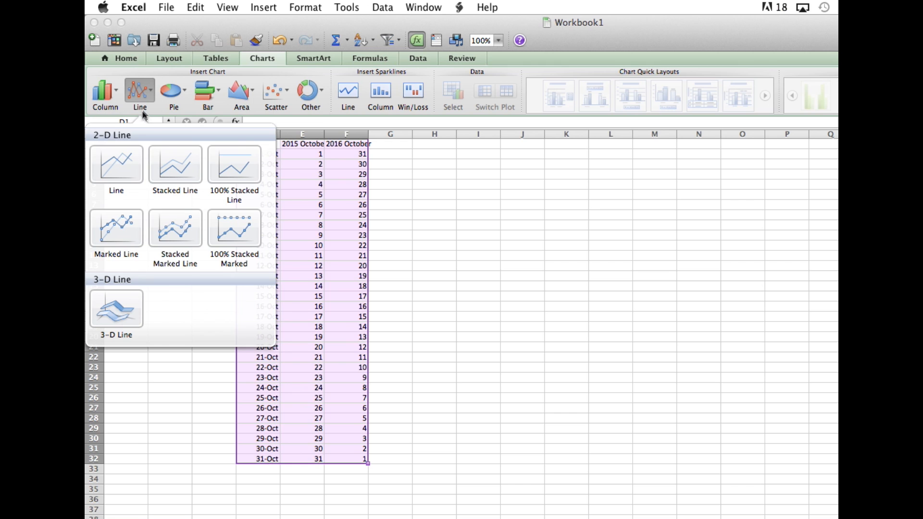
pyautogui.click(126, 165)
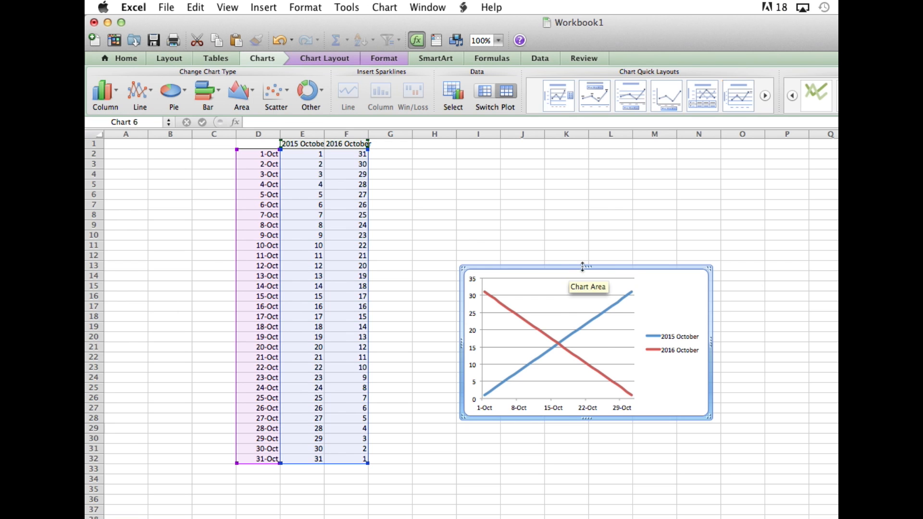
pyautogui.moveTo(649, 281); pyautogui.dragTo(613, 216)
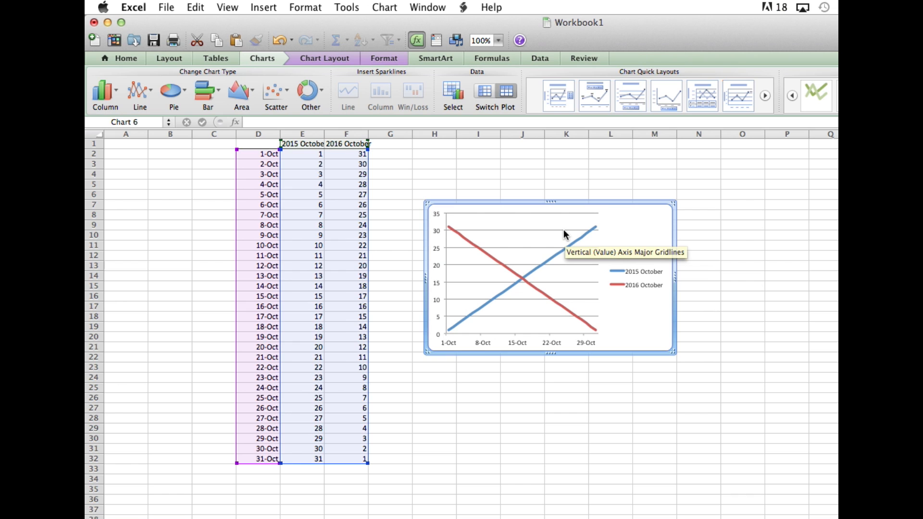
# Delete the major horizontal gridlines from the line chart.
pyautogui.click(552, 317)
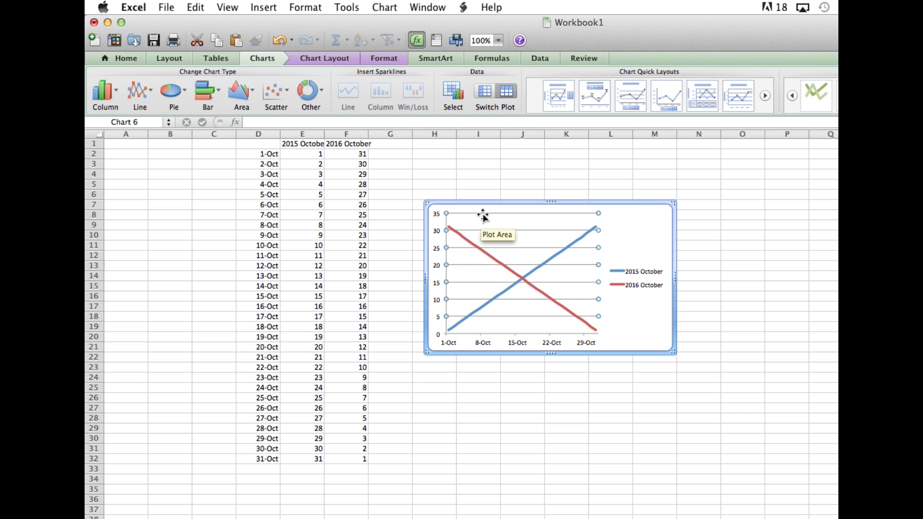
pyautogui.press('Delete')
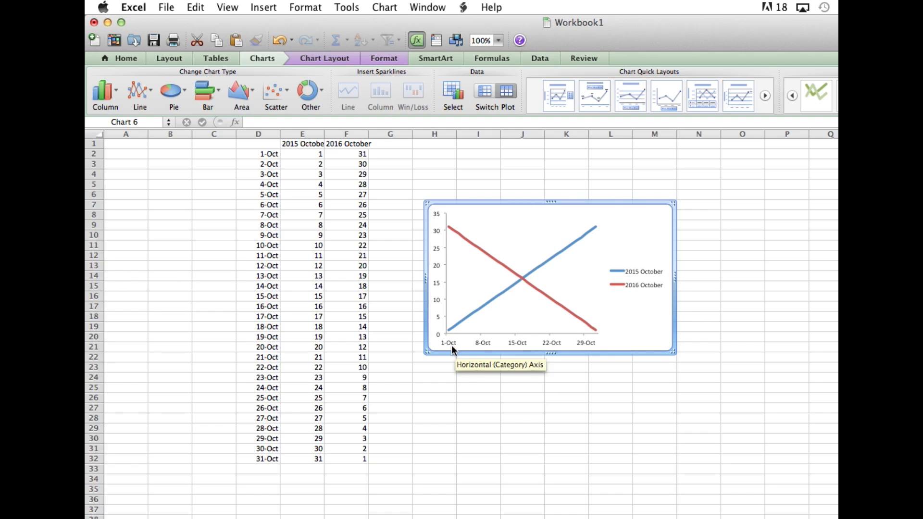
pyautogui.click(548, 343)
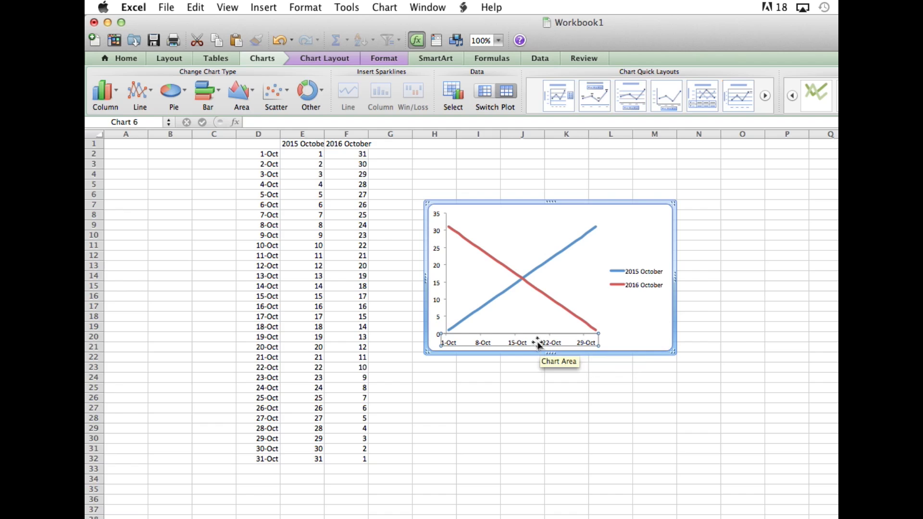
pyautogui.rightClick(467, 343)
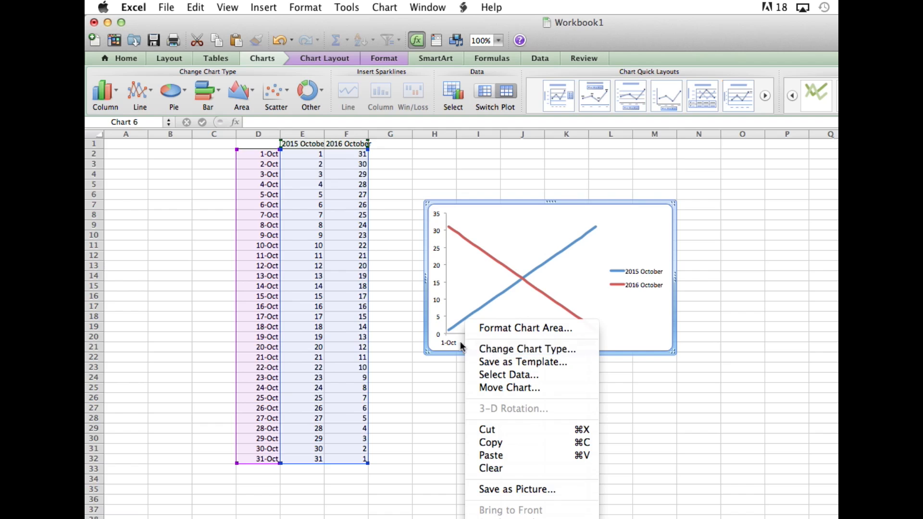
pyautogui.click(461, 341)
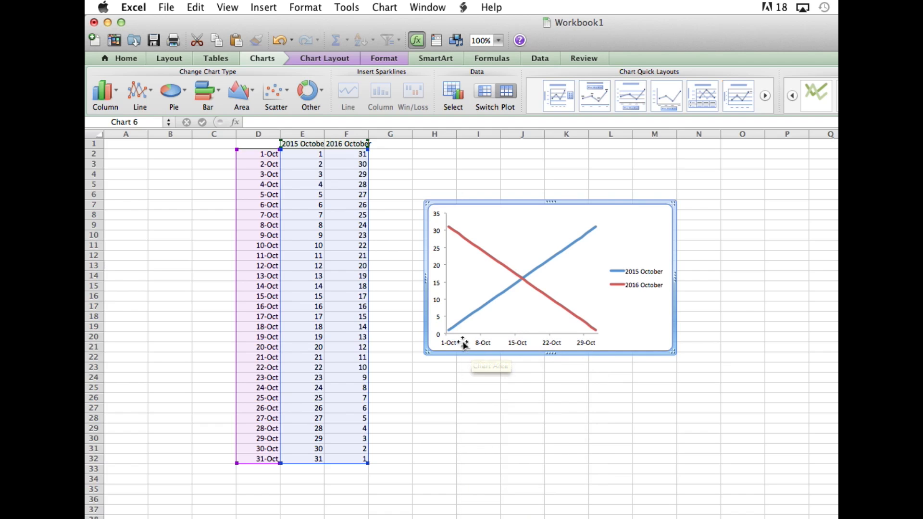
# Set the major unit of the chart's horizontal date axis to 5 days, then select the whole chart area.
pyautogui.click(486, 343)
pyautogui.rightClick(486, 344)
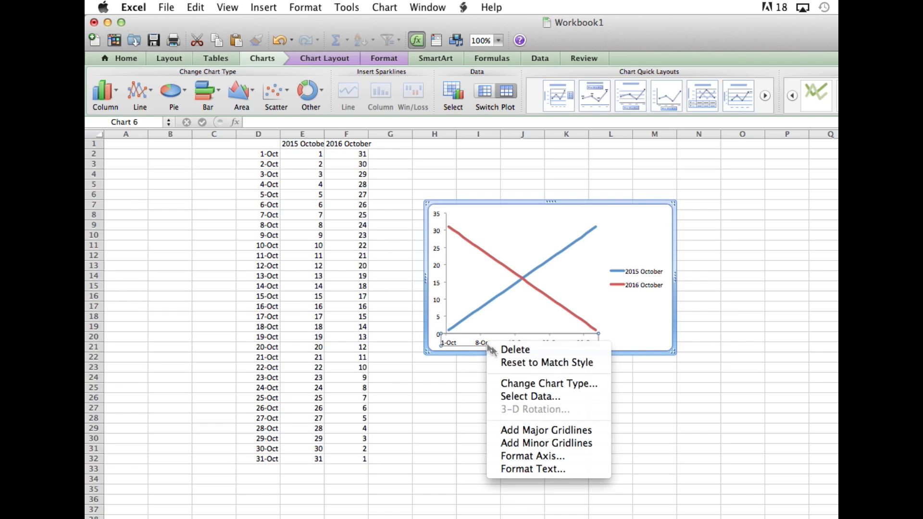
pyautogui.click(572, 460)
pyautogui.moveTo(409, 36); pyautogui.dragTo(426, 100)
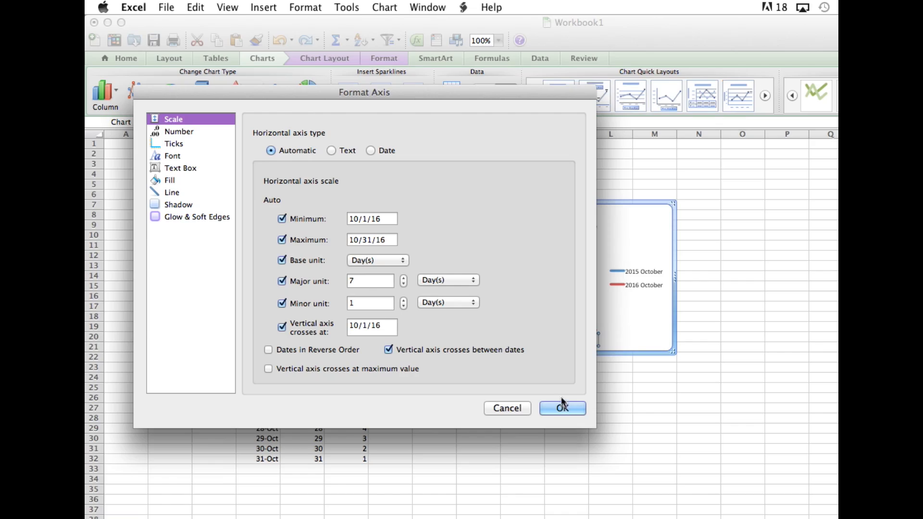
pyautogui.moveTo(540, 102); pyautogui.dragTo(575, 31)
pyautogui.moveTo(407, 22); pyautogui.dragTo(766, 96)
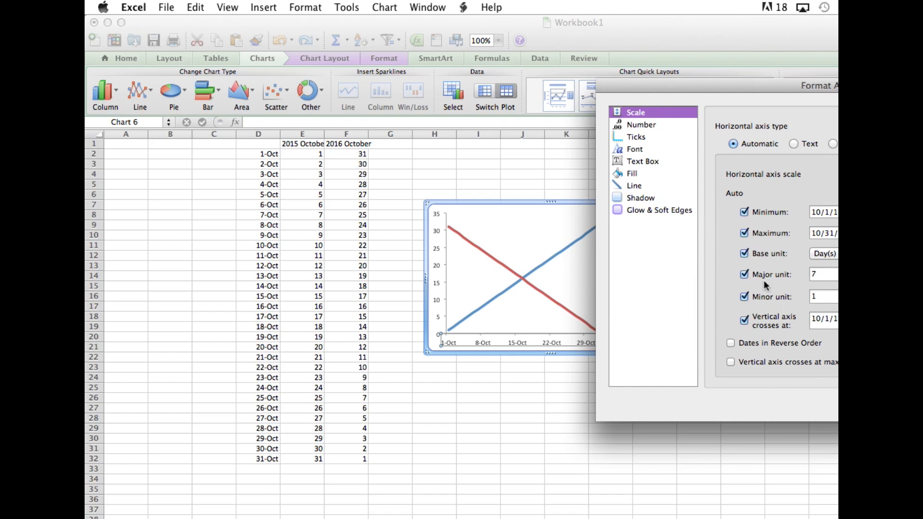
pyautogui.click(823, 275)
pyautogui.write('5')
pyautogui.moveTo(819, 90); pyautogui.dragTo(669, 89)
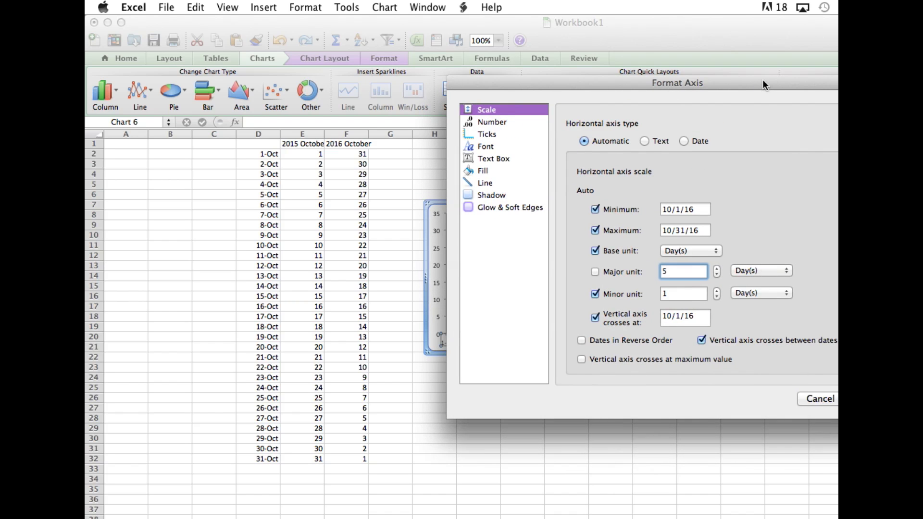
pyautogui.moveTo(794, 83); pyautogui.dragTo(922, 82)
pyautogui.press('Return')
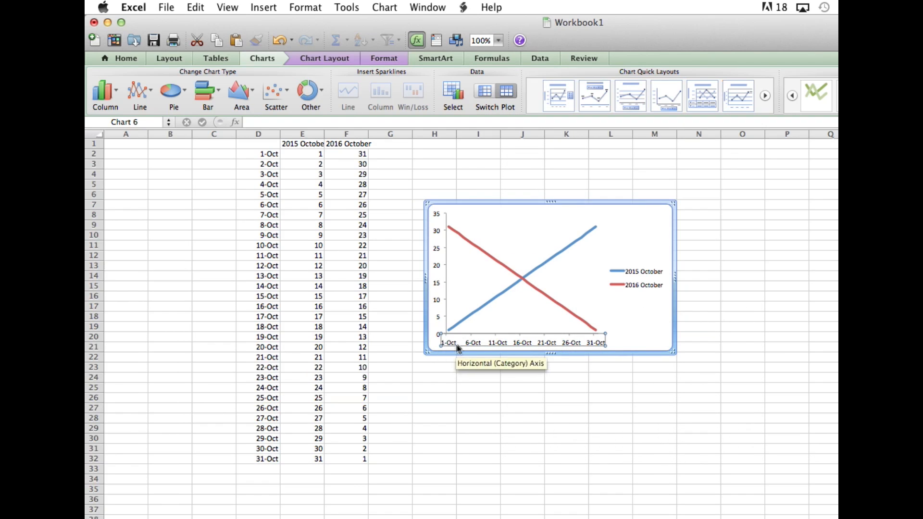
pyautogui.click(617, 340)
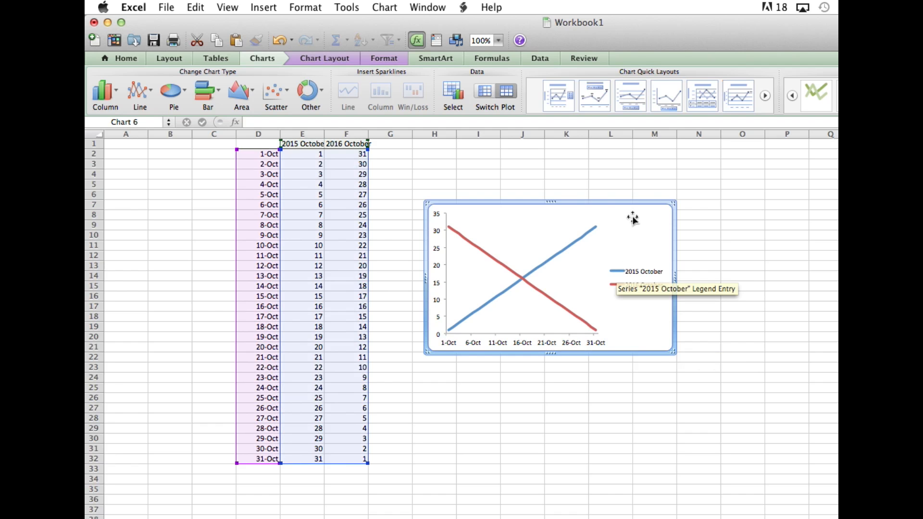
pyautogui.hotkey('ctrl', 'Up')
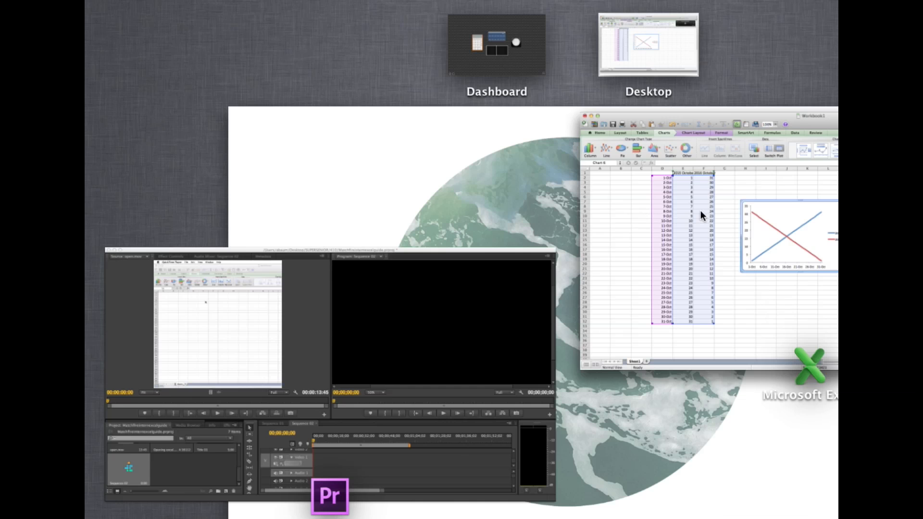
pyautogui.click(735, 203)
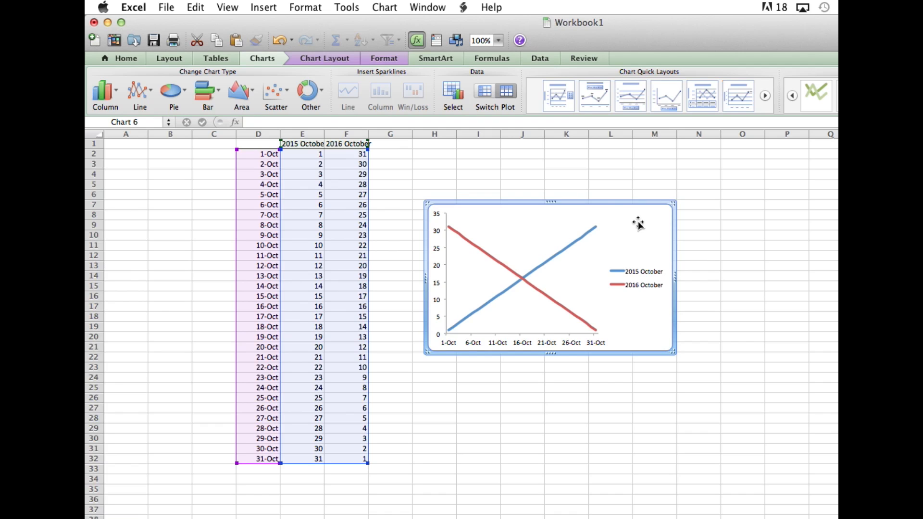
# Shift the line chart slightly closer to the data table, with its edge just inside column G.
pyautogui.moveTo(639, 215); pyautogui.dragTo(621, 216)
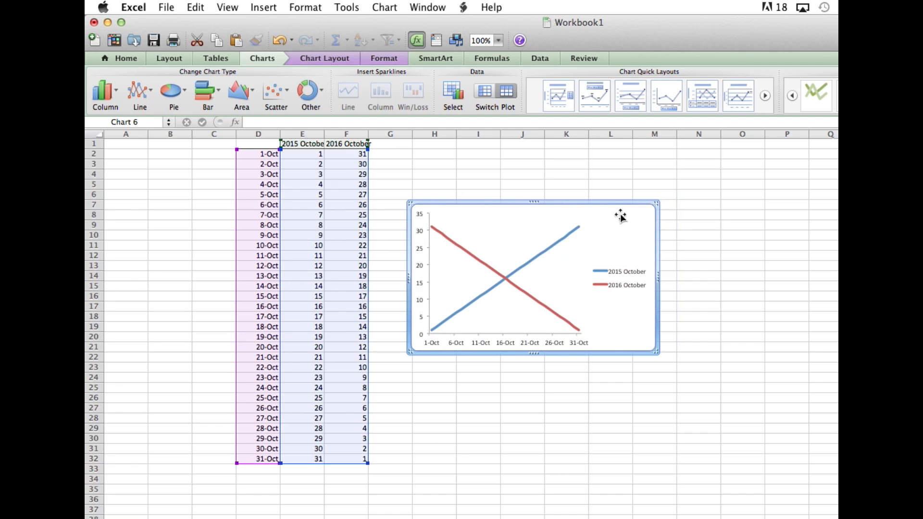